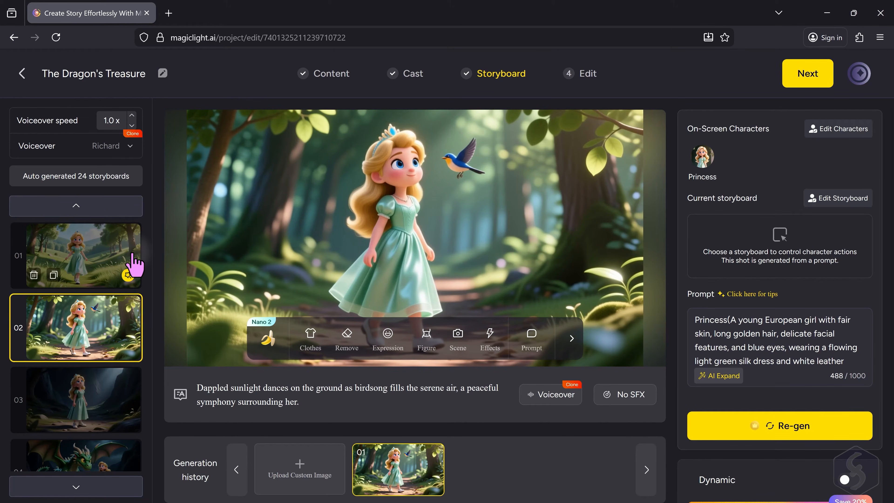
Look through the storyboard shots of The Dragon's Treasure project, including the dragon's arrival in shot 04
scroll(132, 254, "down", 2)
left_click(117, 334)
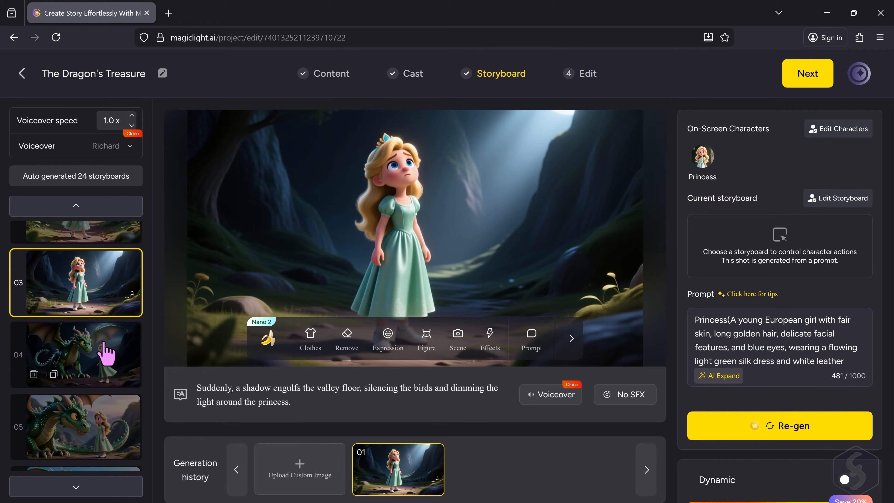
scroll(106, 355, "down", 2)
left_click(105, 354)
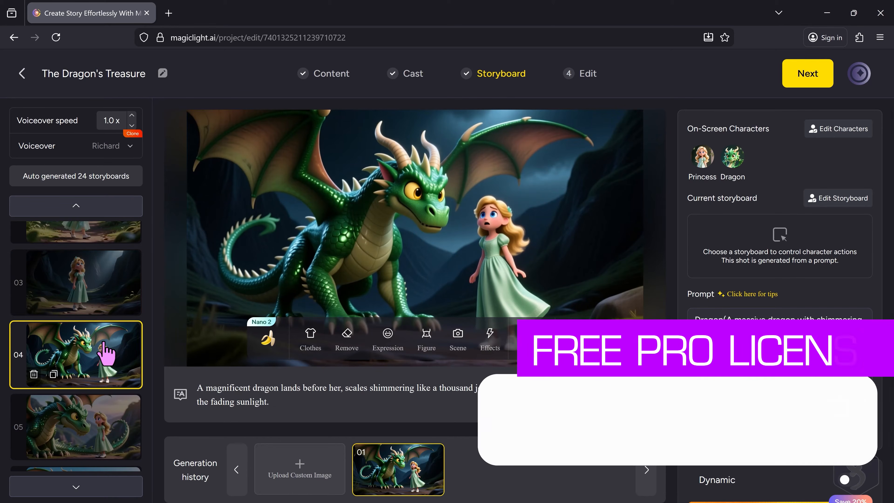
left_click(104, 412)
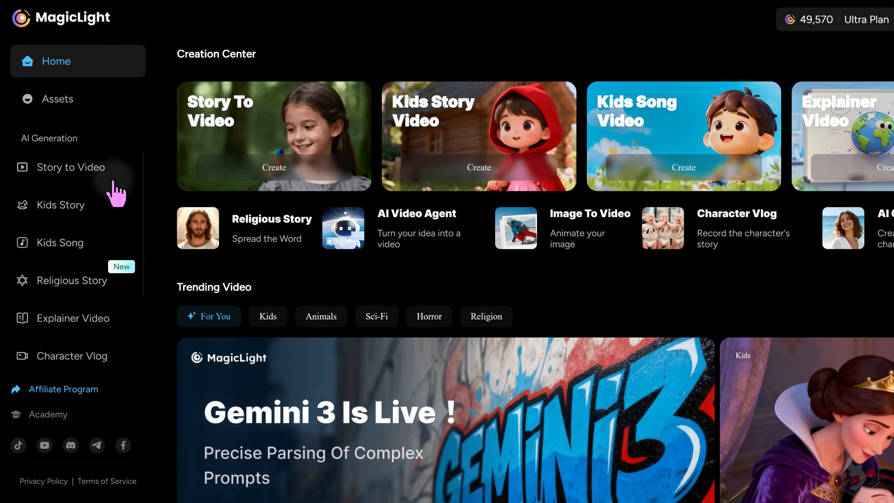
Start a new Story to Video project and look over the trending scripts offered for it
left_click(92, 167)
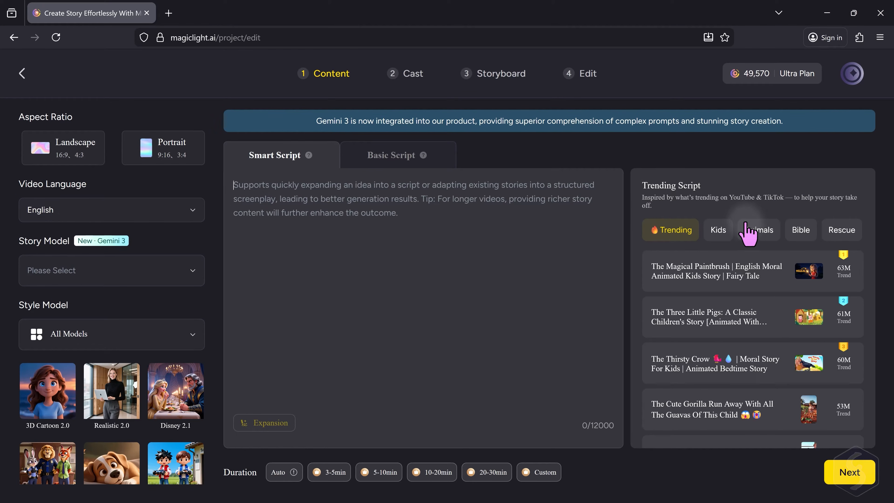
scroll(750, 278, "down", 5)
scroll(834, 380, "up", 5)
mouse_move(845, 268)
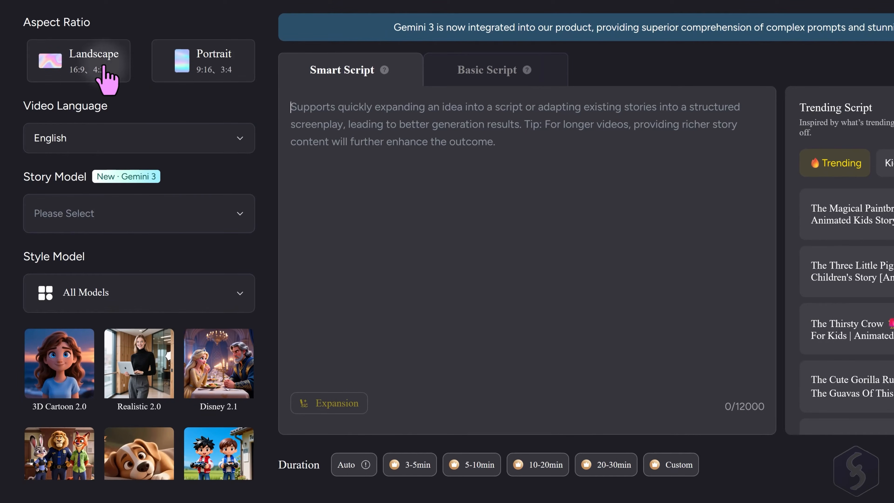
Set the video's aspect ratio to Landscape and its language to English
left_click(108, 65)
left_click(210, 75)
left_click(112, 71)
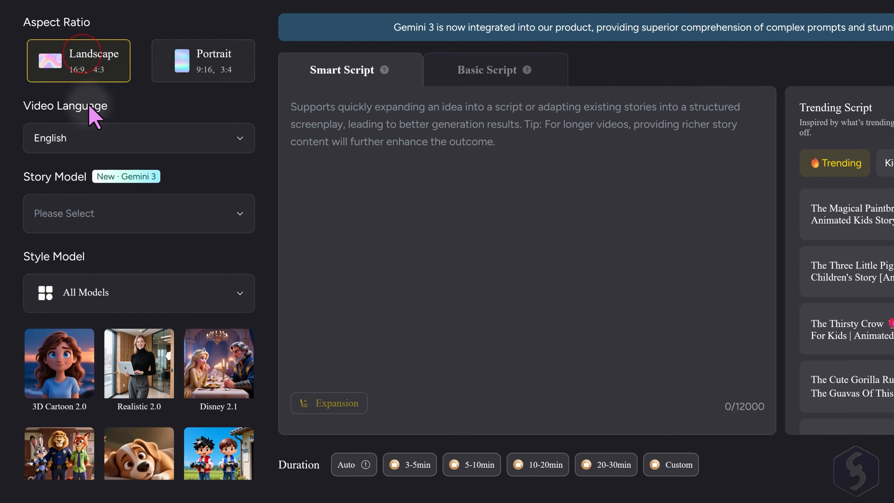
left_click(166, 138)
left_click(166, 138)
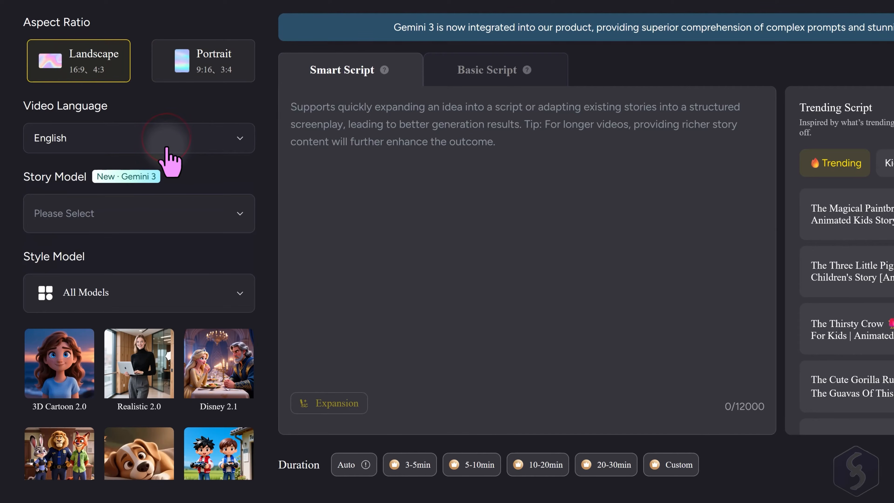
Choose Gemini 3 as the story model and Realistic as the style model
left_click(204, 208)
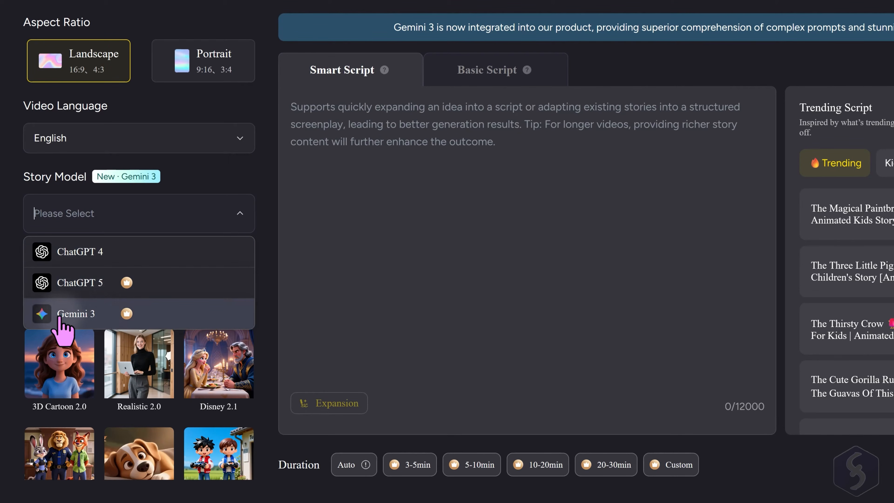
left_click(141, 313)
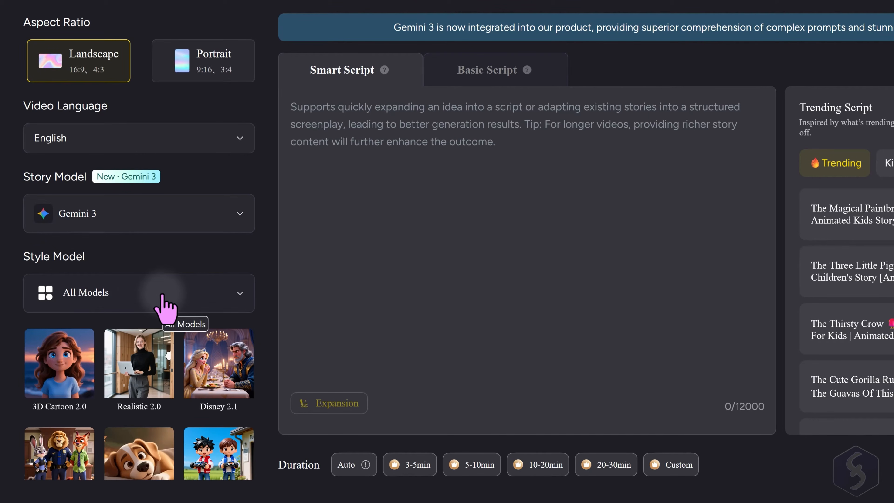
scroll(176, 352, "down", 5)
scroll(185, 356, "down", 2)
mouse_move(247, 375)
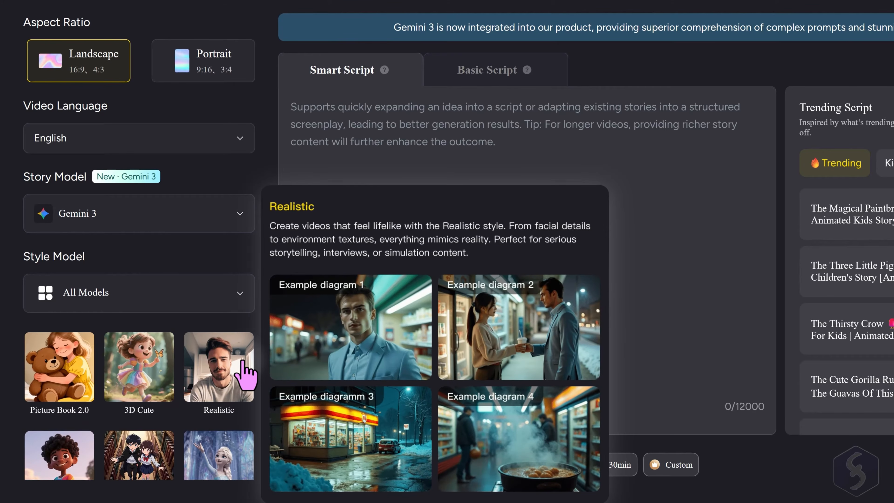
left_click(231, 376)
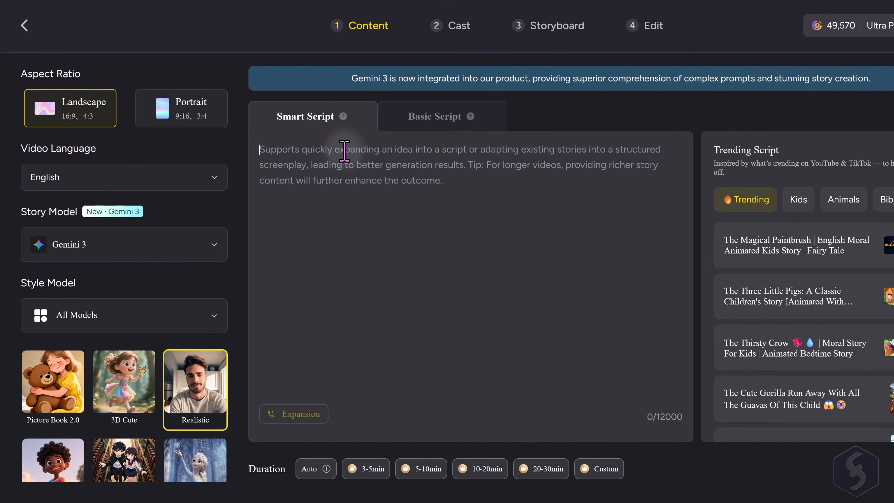
Enter the three-paragraph story of the princess in the volcano kingdom as the Smart Script, expand it, set 3-5min duration and accept the expansion
left_click(345, 151)
type("In a kingdom built inside a volcano, a princess sank into stillness, surrounded each day by the deep rumble of molten stone. A trusted friend visited often, speaking softly about the terraces above and the changing light on the cliffs.  One day he guided her to a balcony carved into the rock. Warm air rose around them, and beyond the ridges she saw open land stretching far from the volcano. They stood together in quiet, letting the view settle in.  In the days that followed she returned to that spot, feeling a little more steady each time. She understood that life continued beyond the fire-lit walls, offering space to breathe and move forward, supported by her friend’s calm")
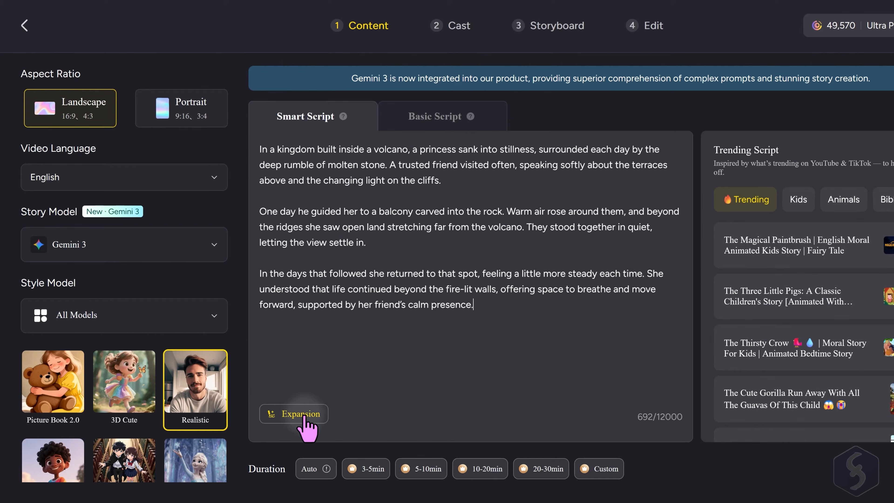
left_click(313, 416)
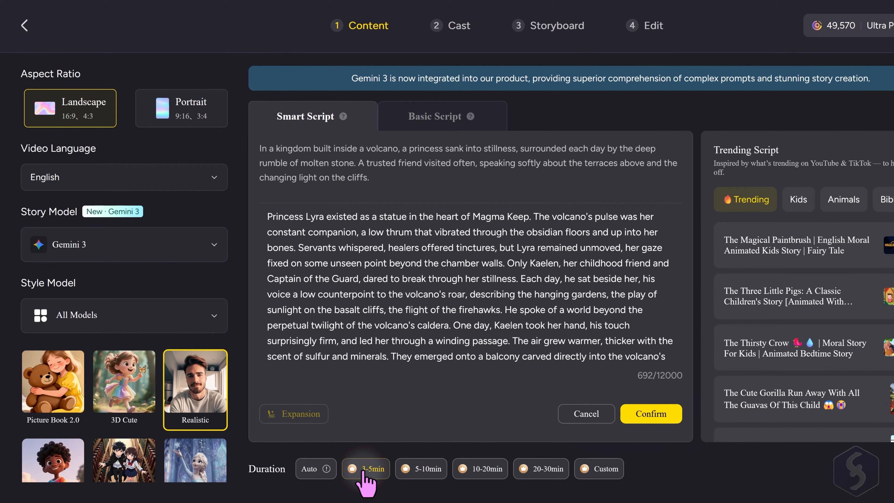
left_click(659, 415)
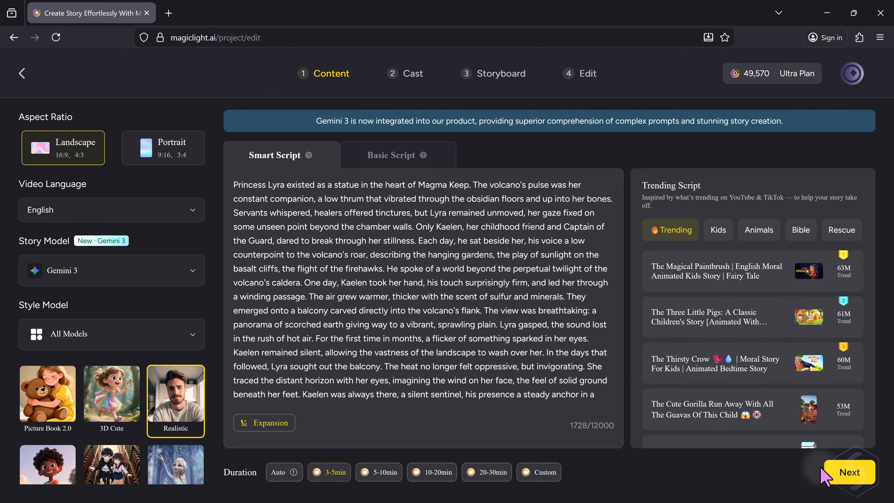
Generate the synopsis and scene breakdown from the script, review the shot subtitles and proceed to the Cast stage
left_click(854, 471)
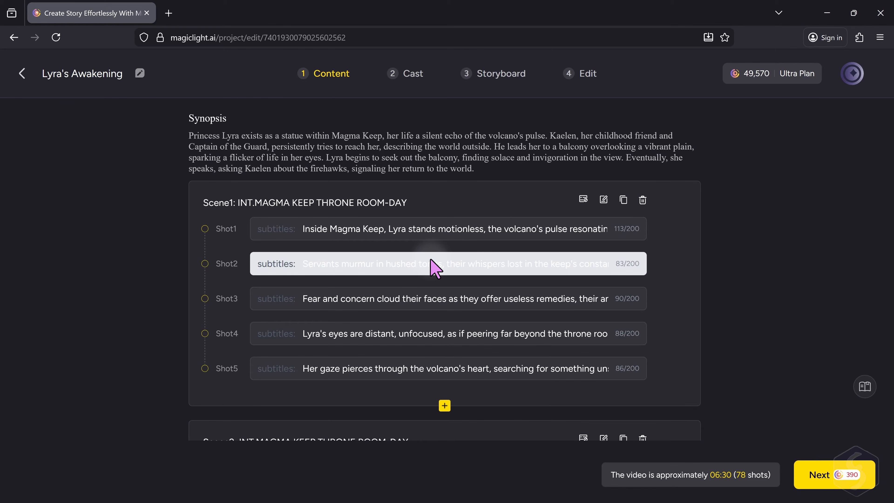
scroll(440, 285, "down", 3)
scroll(442, 268, "down", 2)
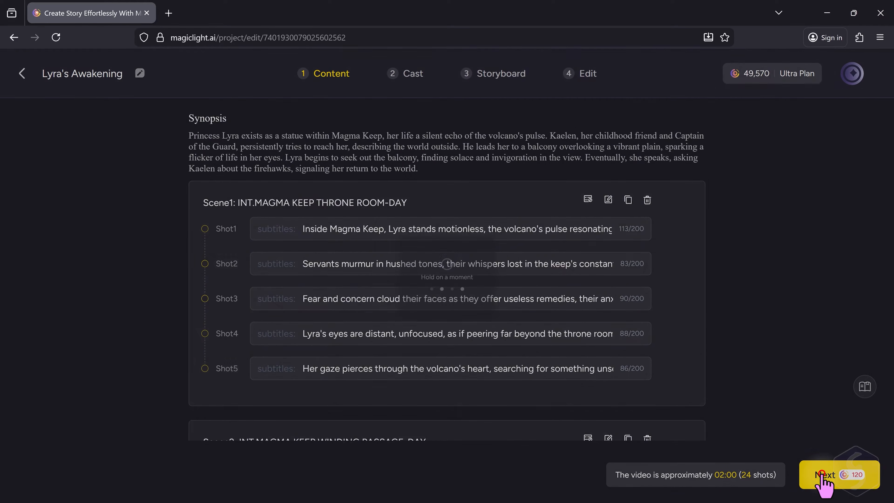
left_click(824, 474)
left_click(688, 151)
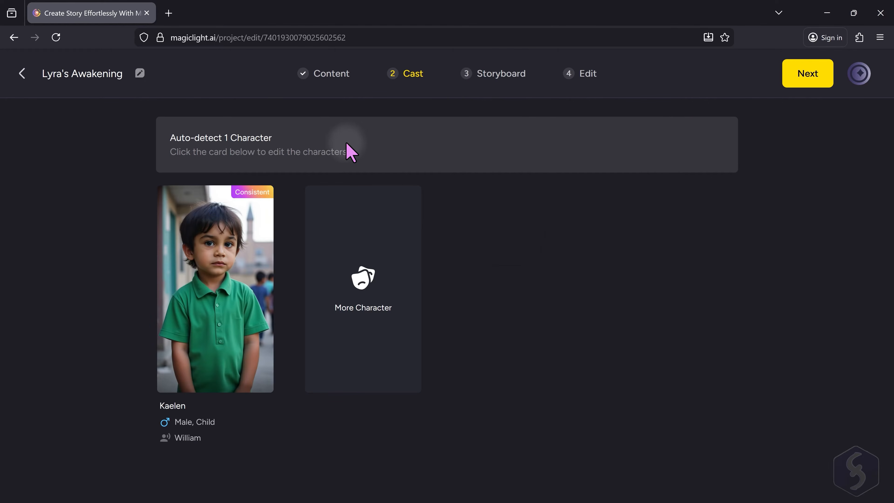
Change Kaelen's age to Young Adult and recast him as the turbaned Vagabond on horseback from the Character Library
left_click(231, 379)
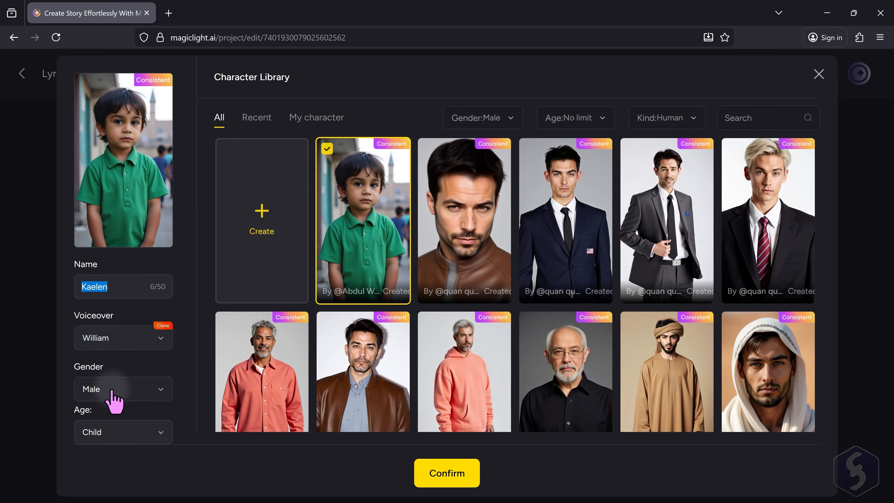
left_click(135, 366)
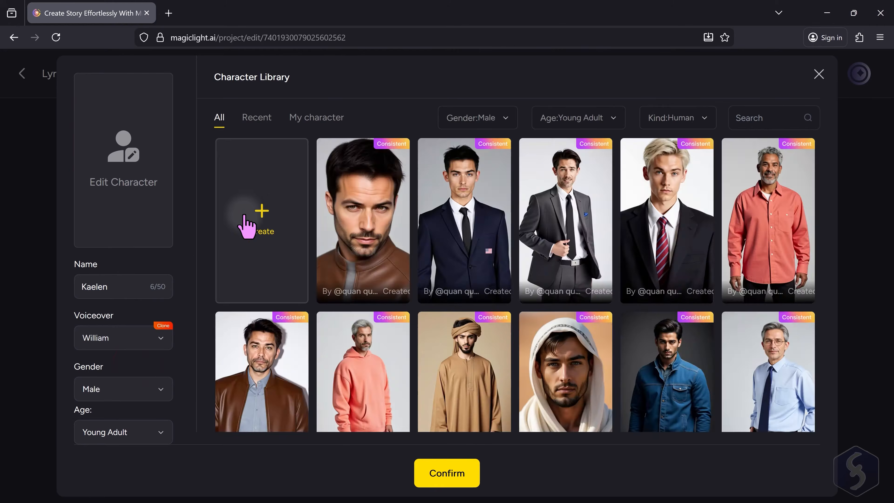
scroll(270, 237, "down", 5)
left_click(581, 248)
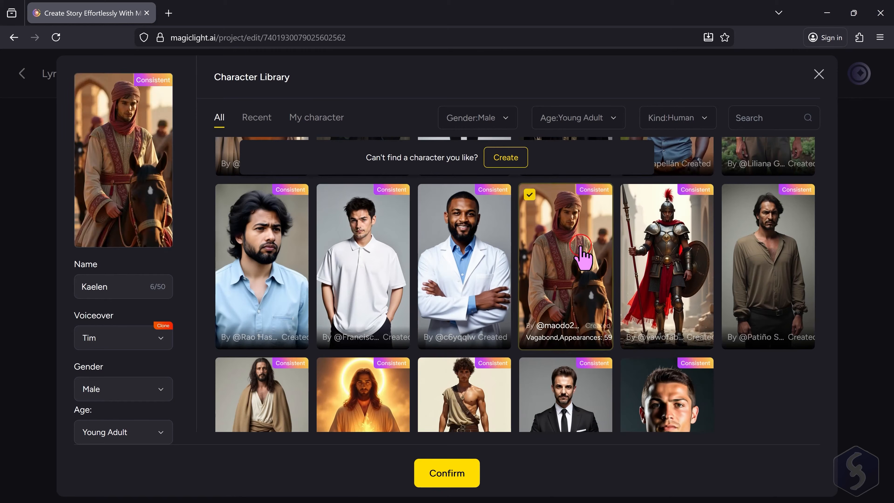
left_click(446, 465)
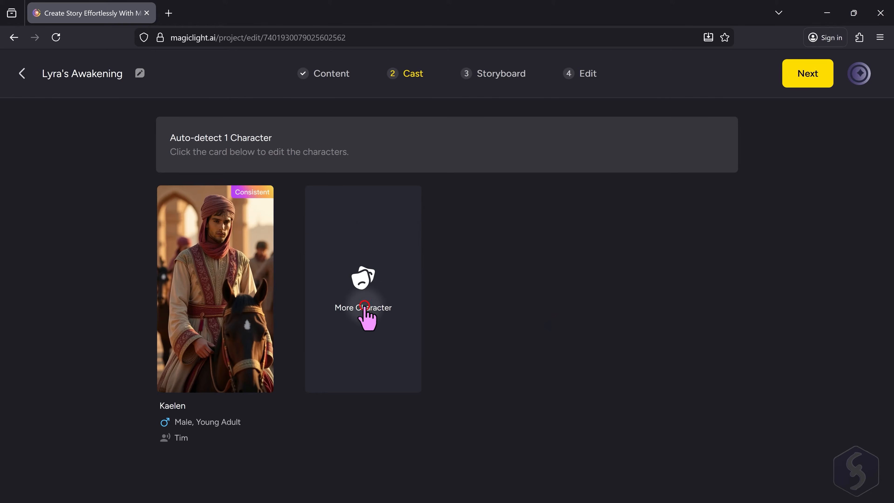
Add a female Young Adult character, the long-haired woman in the pink blouse, named Princess Eileen
left_click(364, 306)
left_click(256, 291)
left_click(678, 310)
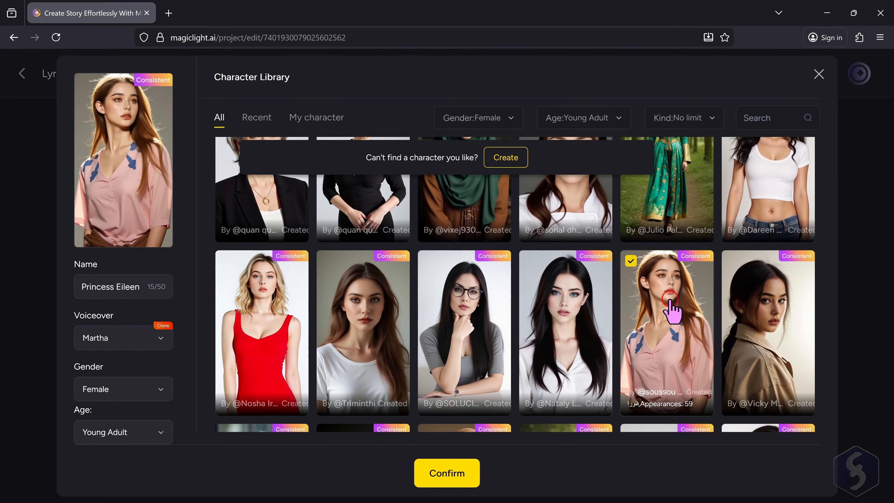
left_click(454, 471)
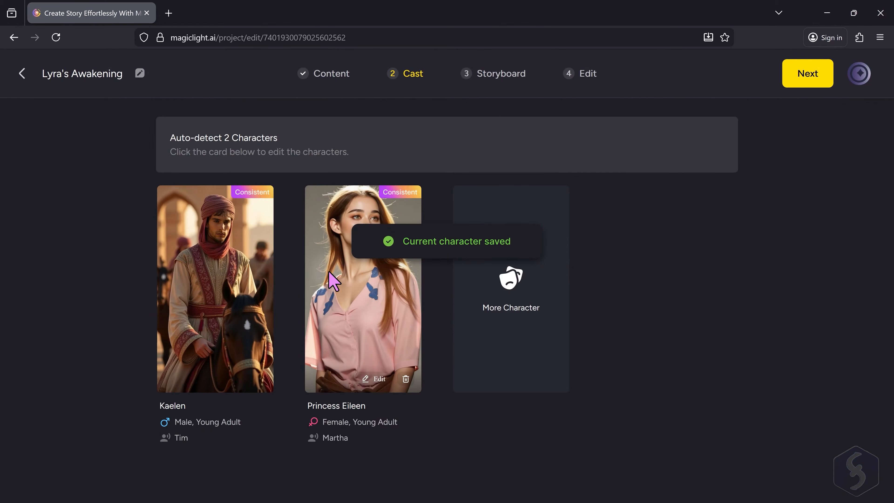
View the personal characters in the Character Library and open the option to create a new one
left_click(333, 281)
left_click(333, 118)
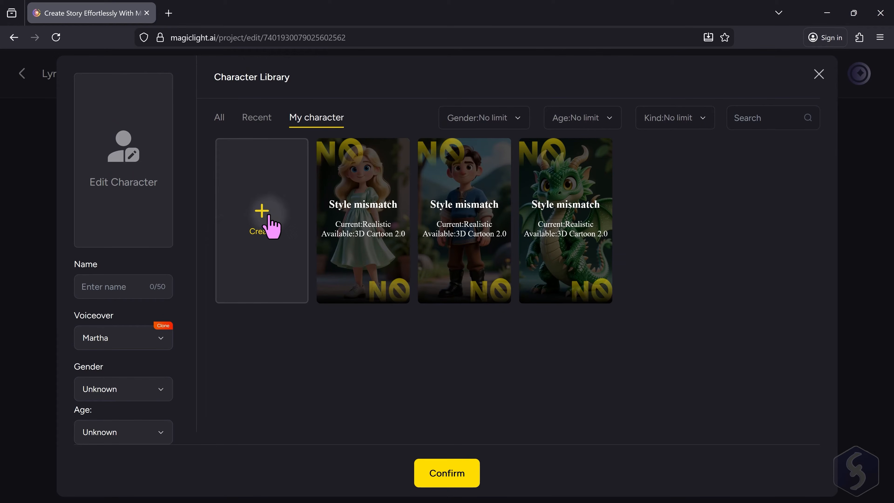
left_click(261, 217)
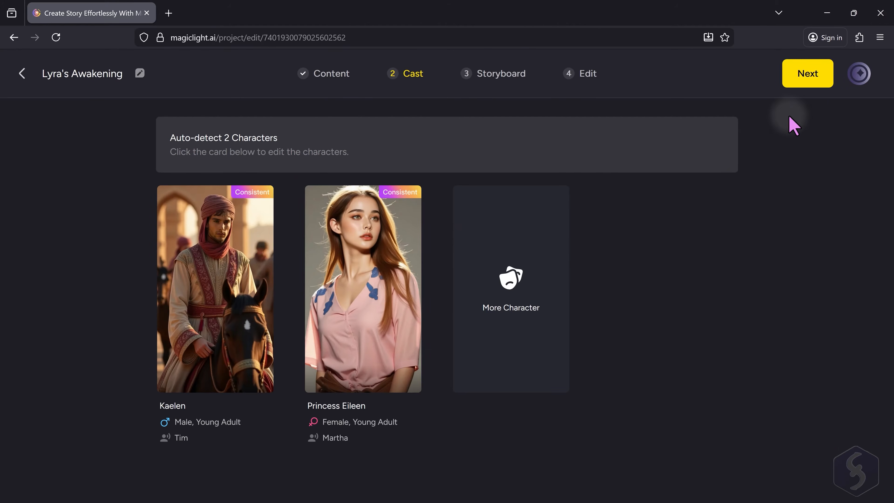
Advance the cast to the Storyboard stage and look through the generated shots one after another
left_click(815, 73)
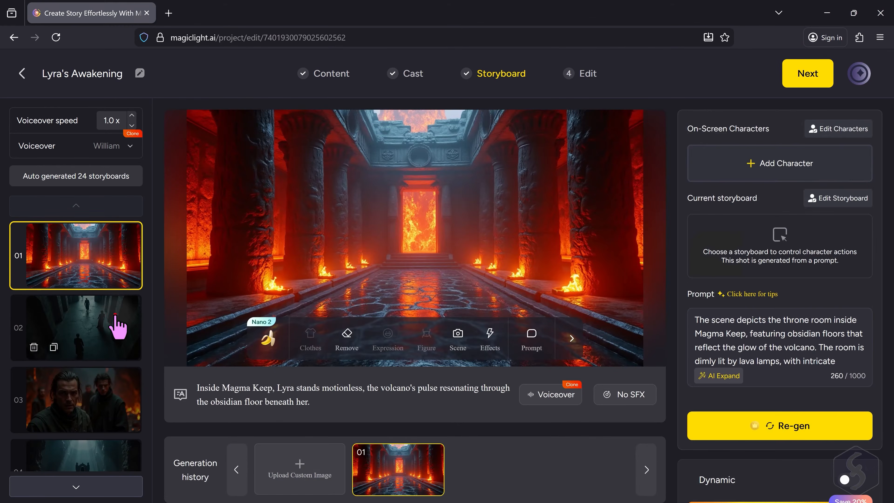
left_click(118, 327)
scroll(114, 293, "down", 2)
left_click(114, 340)
scroll(109, 347, "down", 3)
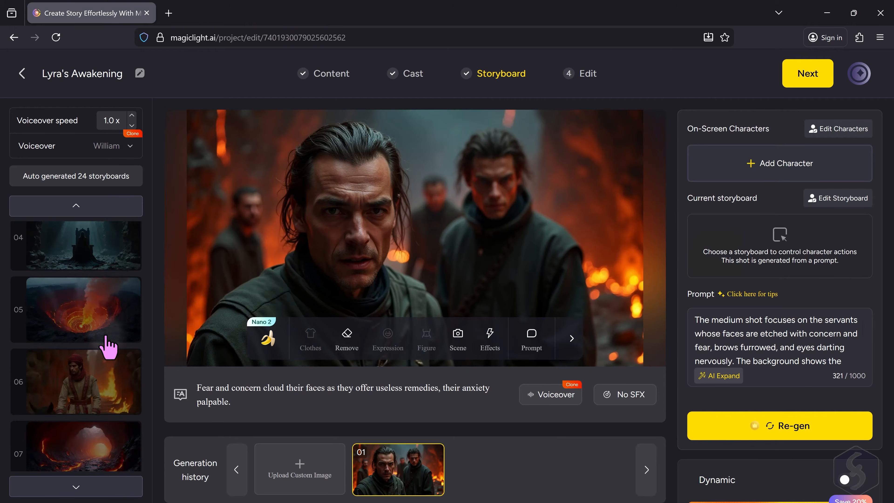
left_click(110, 256)
left_click(106, 328)
scroll(105, 328, "down", 2)
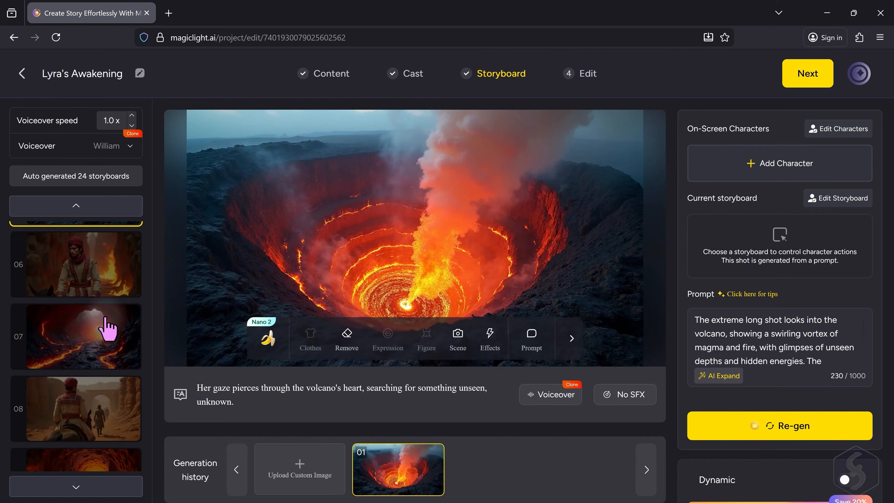
left_click(118, 269)
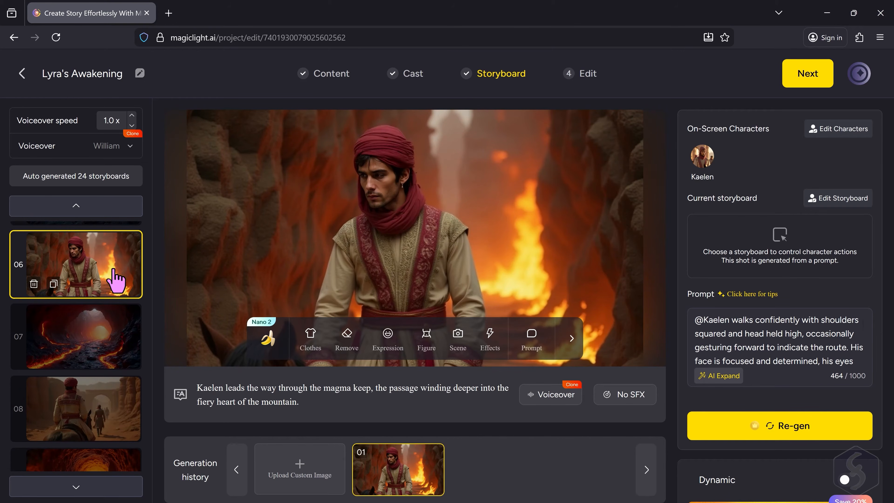
left_click(100, 405)
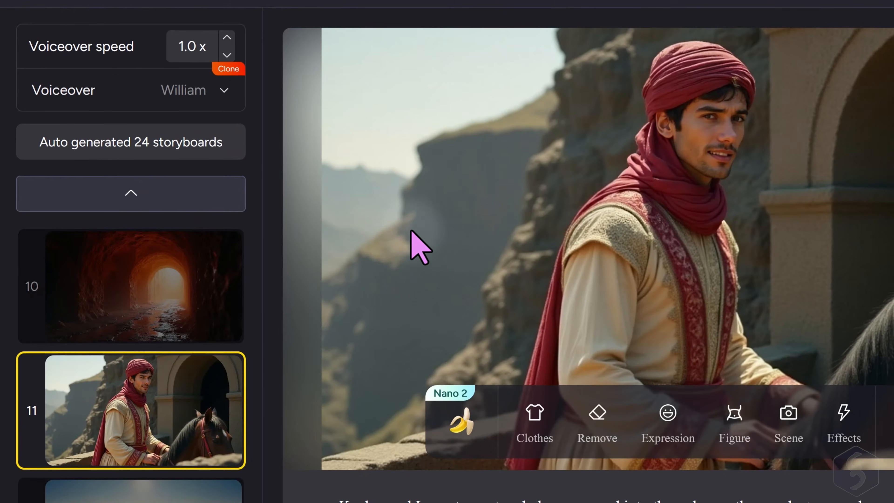
Look over the voiceover choices and the Voice Cloning settings for voice name, gender label and audio upload
left_click(225, 91)
scroll(149, 265, "up", 5)
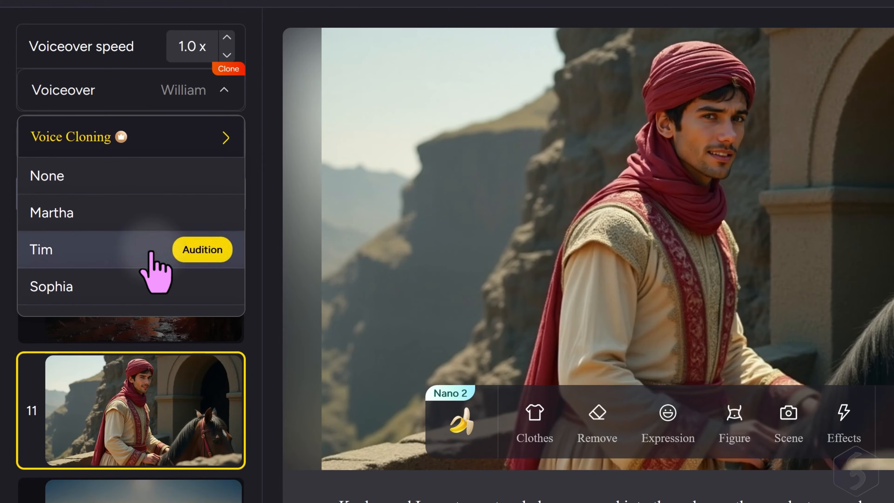
left_click(192, 137)
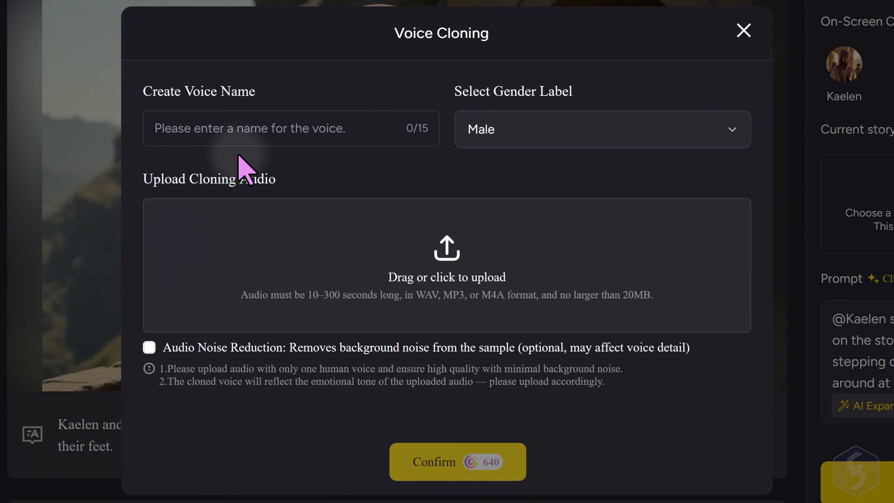
left_click(314, 129)
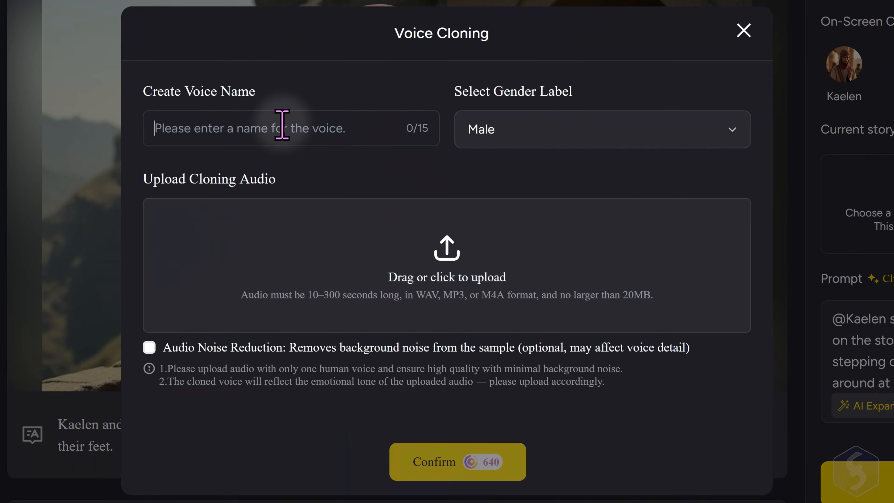
left_click(546, 136)
left_click(539, 201)
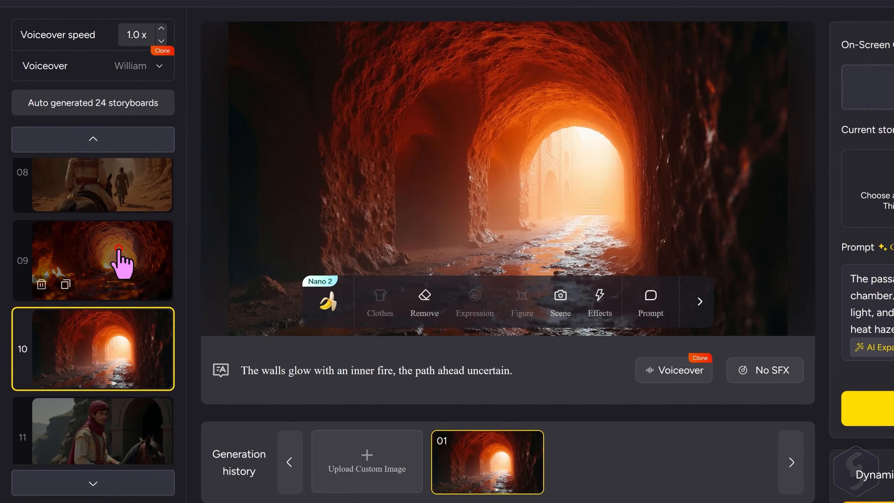
Regenerate storyboard shot 06, the turbaned man beside the flames, with its scene changed to Side view
left_click(121, 260)
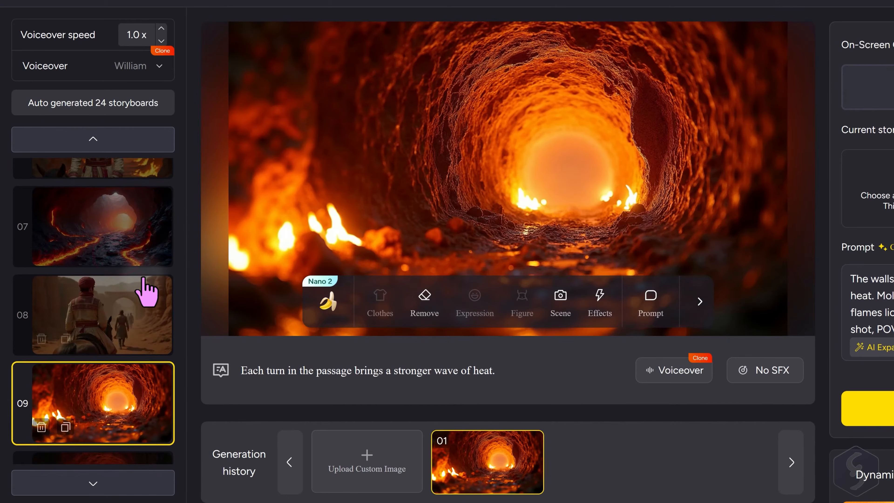
left_click(118, 300)
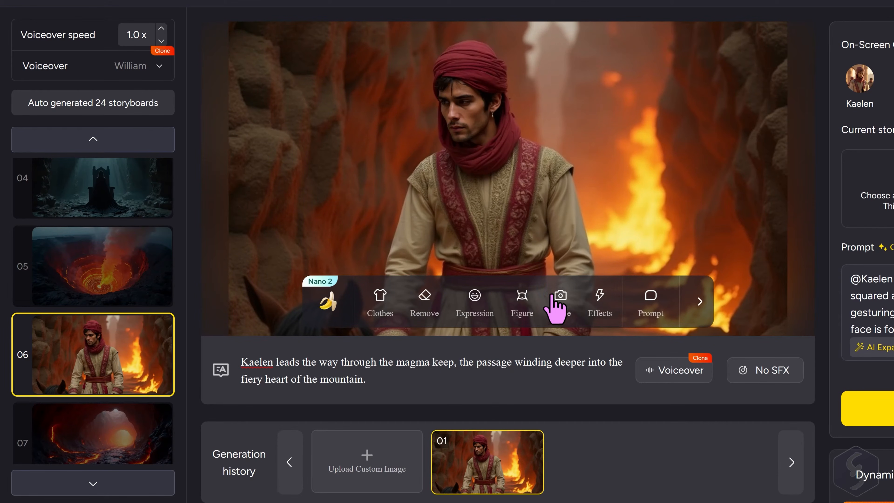
left_click(552, 299)
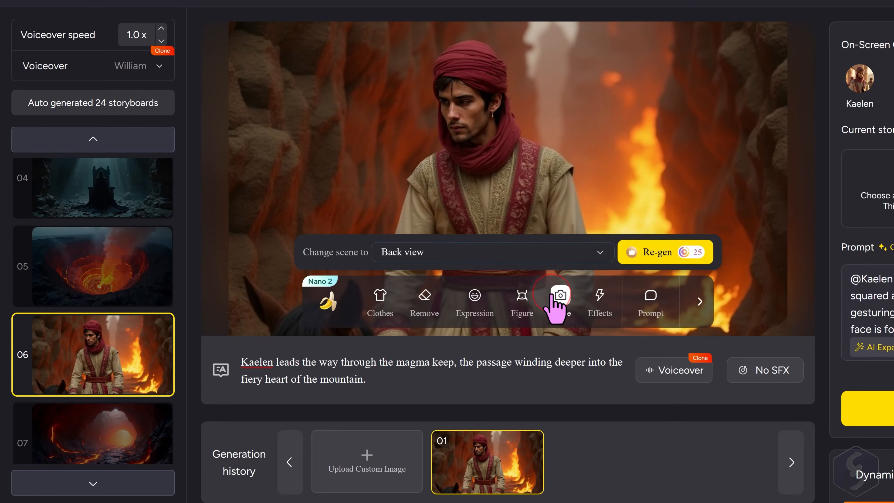
left_click(446, 254)
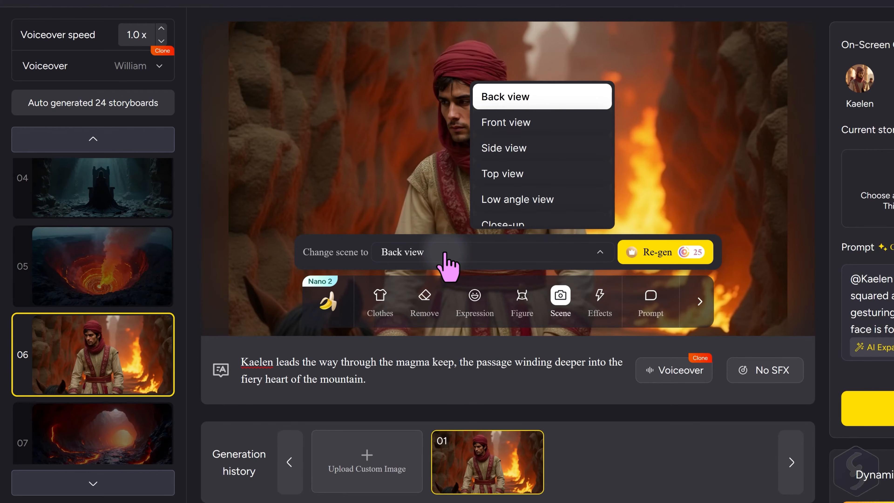
left_click(534, 147)
left_click(662, 253)
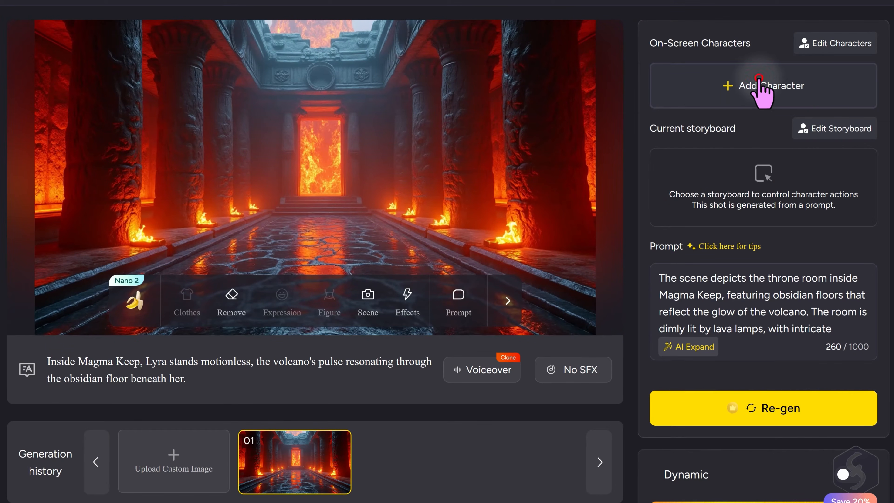
Add Princess Eileen to the empty throne room shot and give it the "Hands clasped together" storyboard pose
left_click(762, 88)
left_click(207, 176)
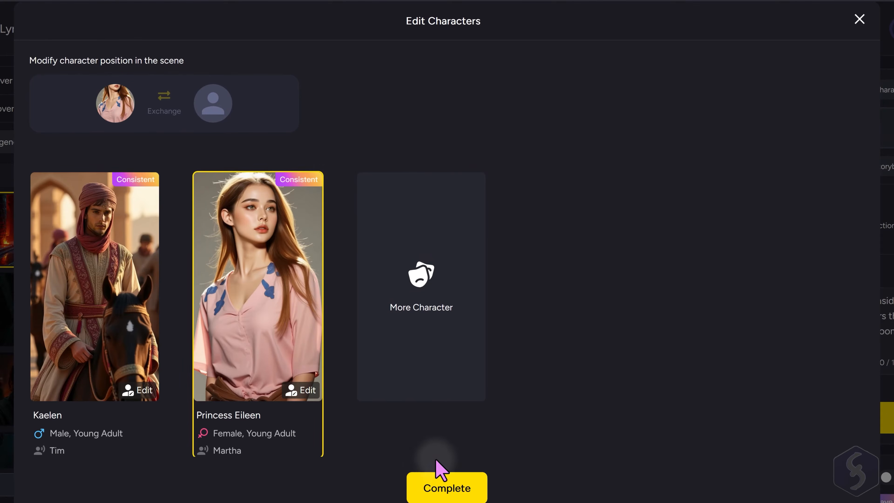
left_click(453, 482)
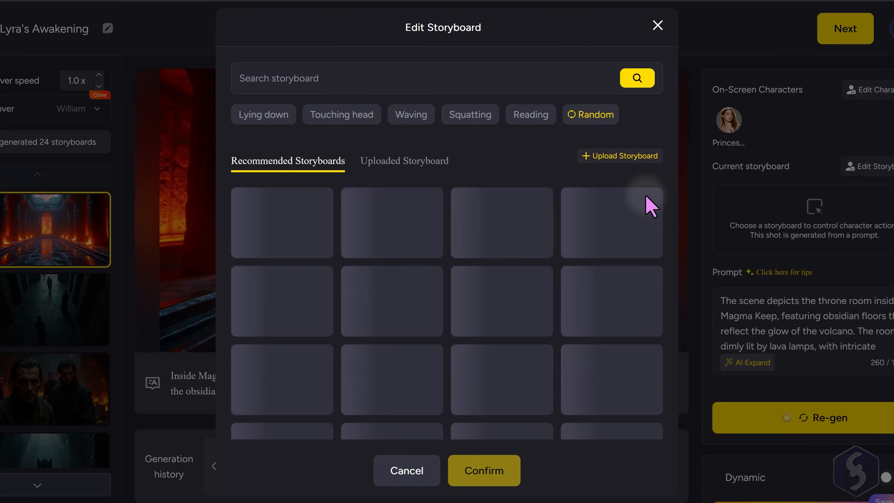
scroll(454, 165, "down", 6)
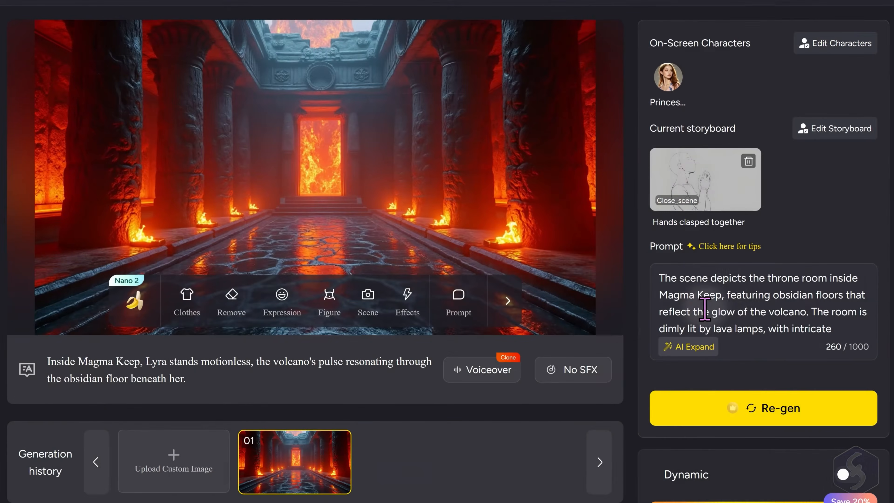
Replace the prompt's ending with "Lyra is staying in the throne room, standing motionless while thinking with her head up." and regenerate the shot
left_click(750, 283)
left_click_drag(695, 283, 836, 367)
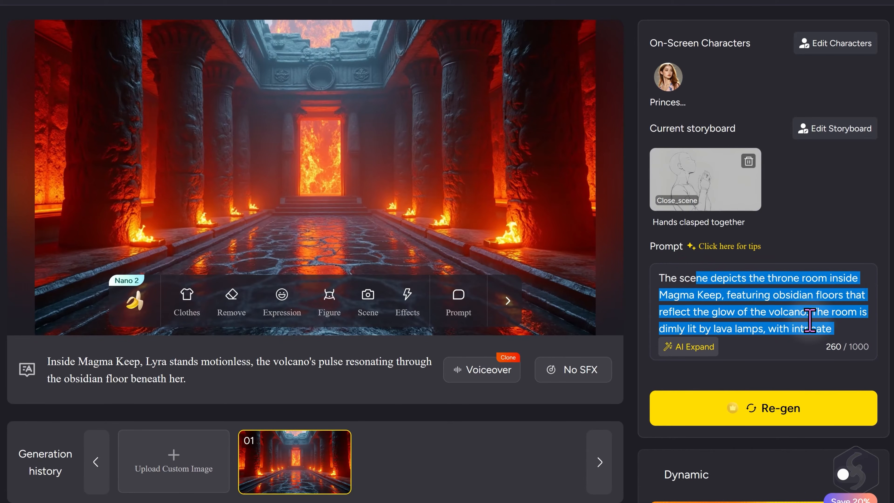
left_click(812, 312, "shift")
type("Lyra is staying in the throne room, standing motionless while thinking with her head up.")
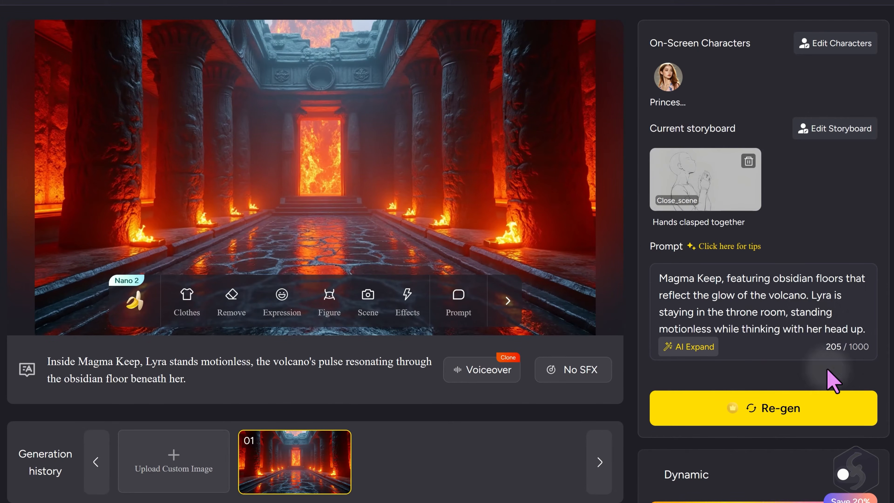
left_click(778, 408)
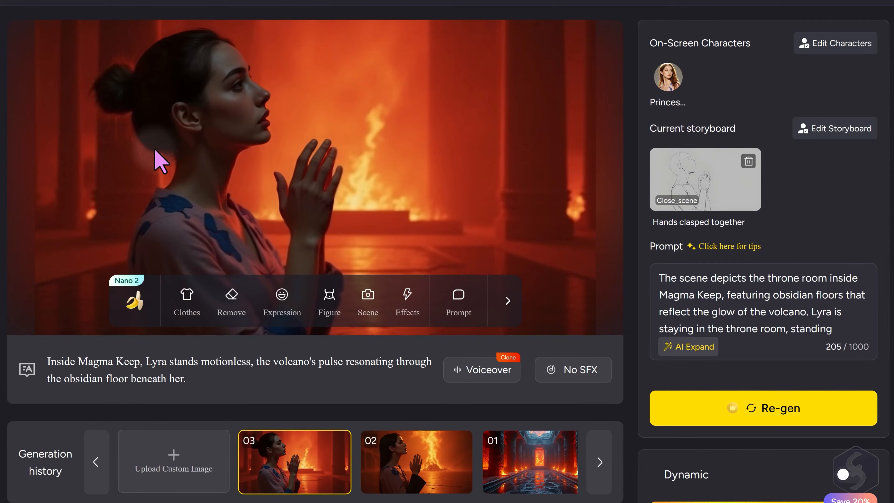
Animate only the regenerated throne room shot with the KLing 2.1 model, using intelligent generation based on the screen
scroll(758, 253, "down", 1)
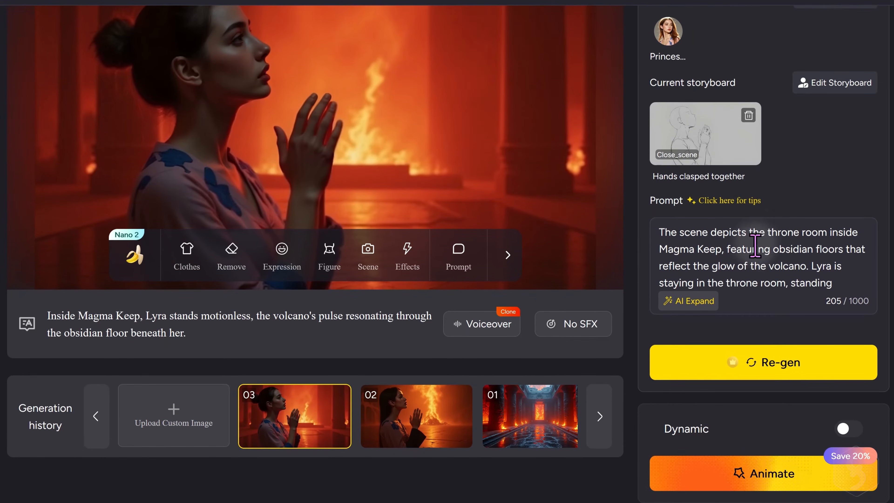
left_click(773, 473)
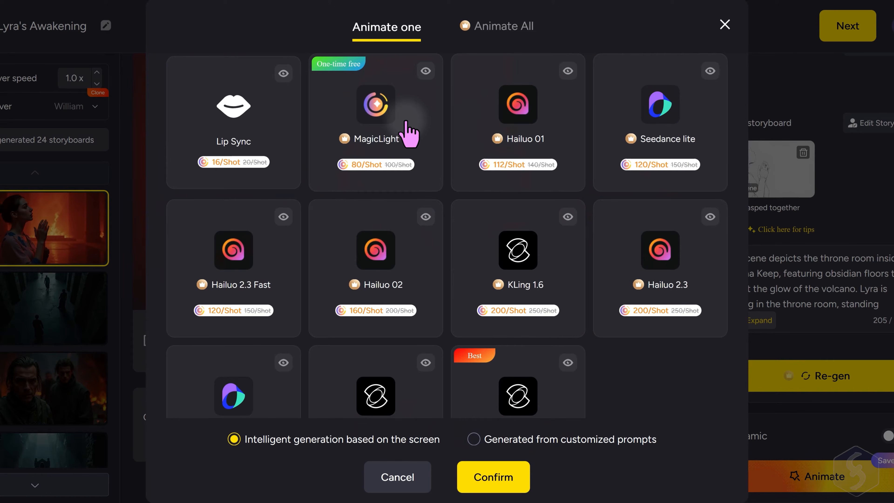
scroll(412, 142, "down", 2)
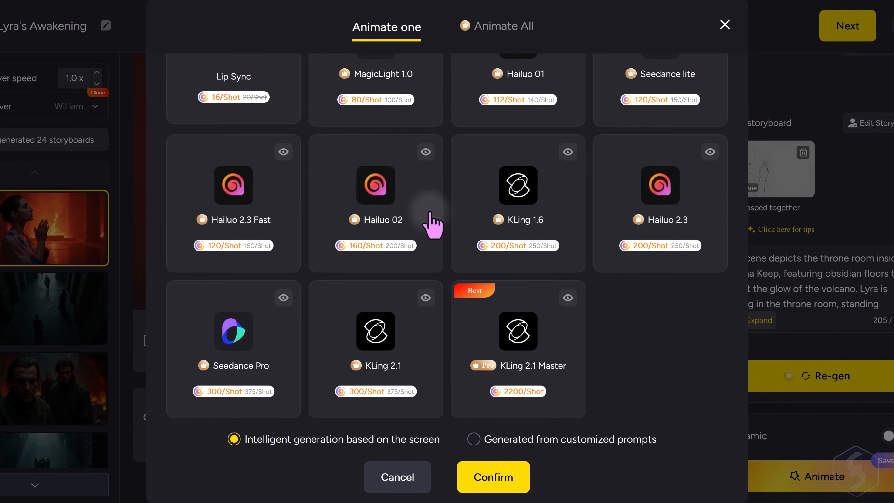
left_click(415, 295)
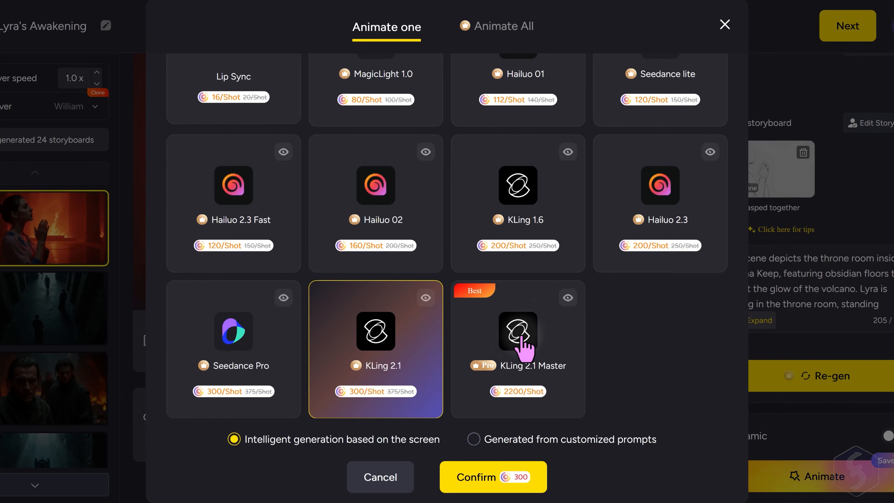
left_click(505, 478)
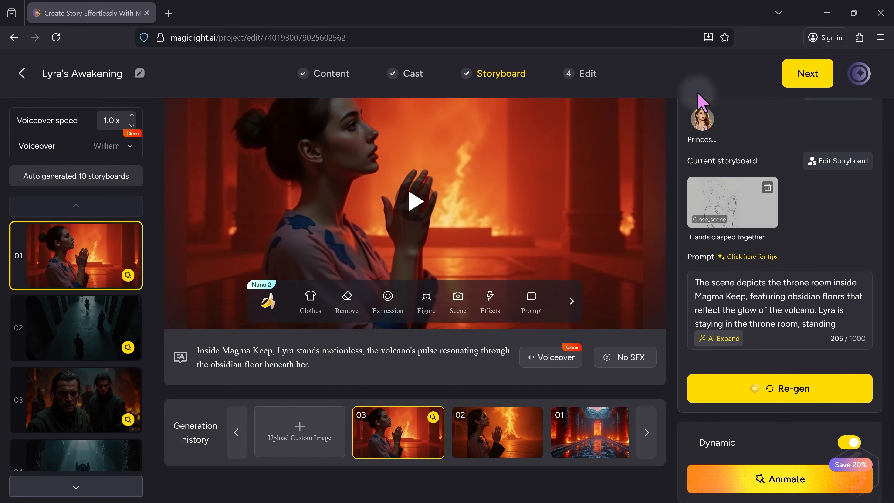
Advance the project to the Edit stage and use the glowing lava tunnel shot as the video cover
left_click(817, 72)
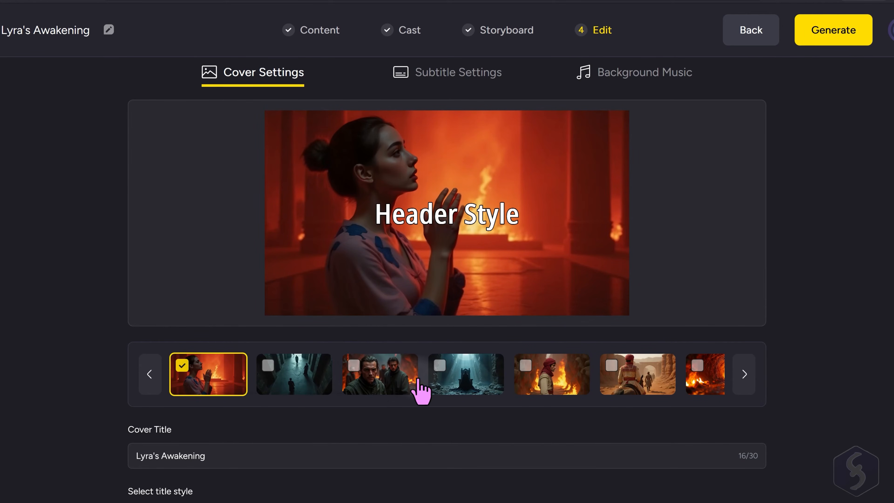
left_click(709, 389)
scroll(332, 351, "down", 2)
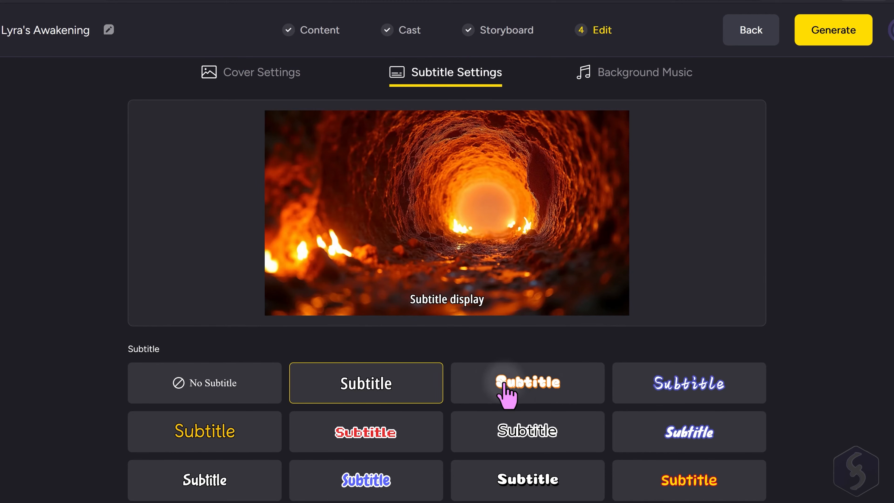
View the background music choices and generate the video in 16:9 ratio at High (1080p) resolution
left_click(648, 80)
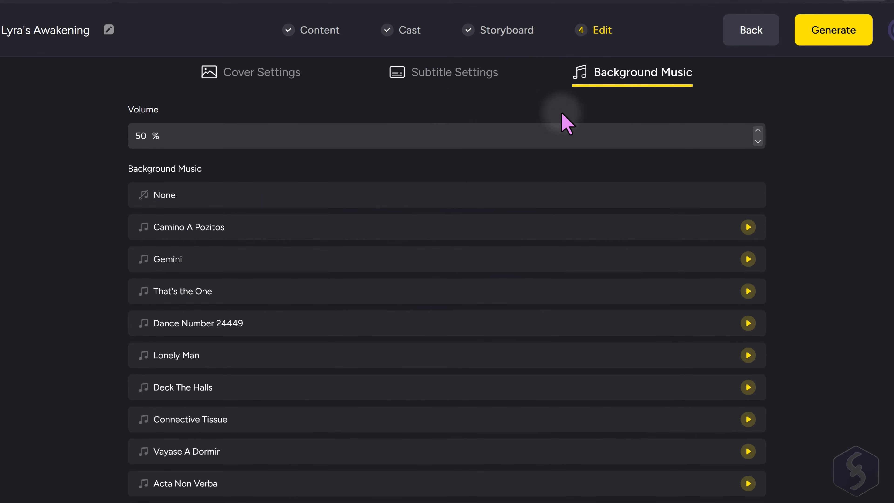
left_click(840, 32)
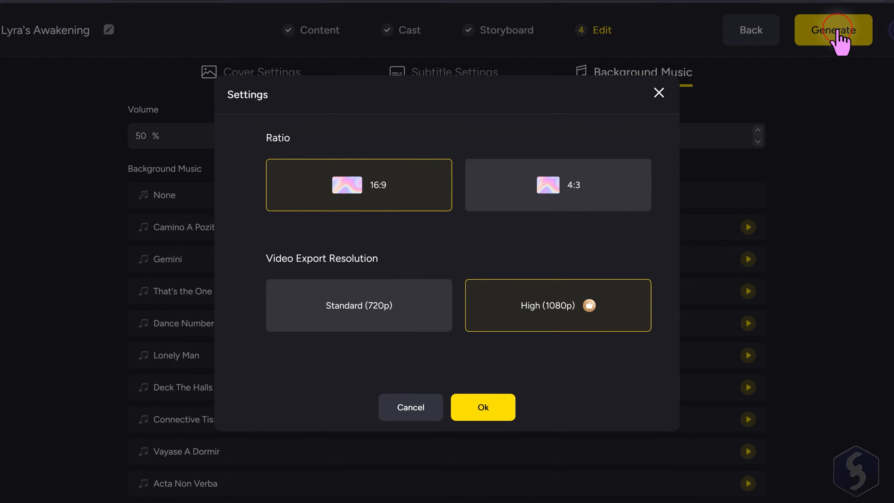
left_click(552, 190)
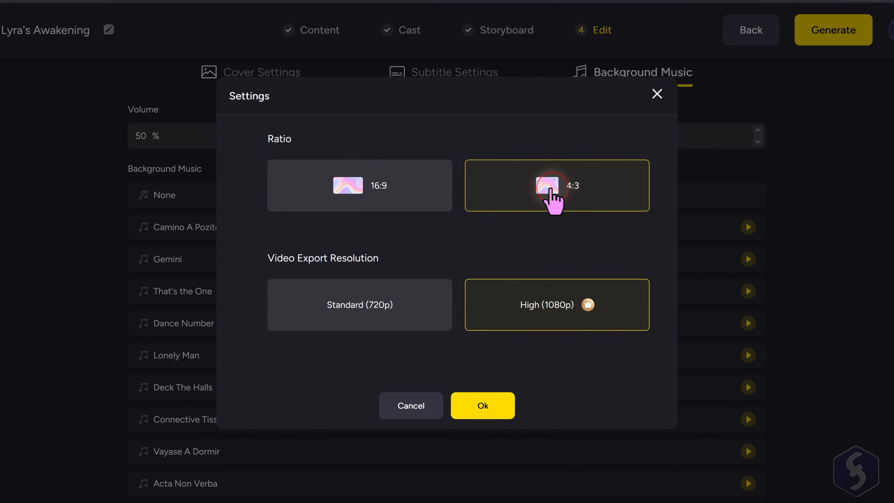
left_click(384, 186)
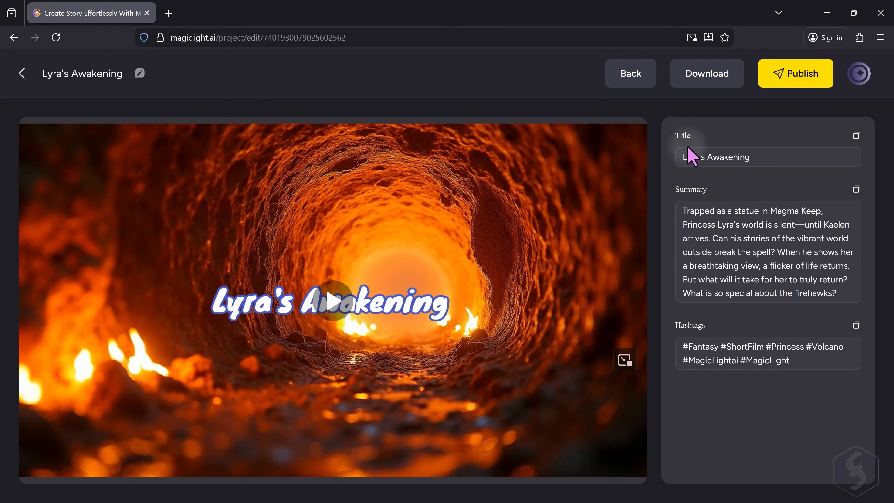
Look over the summary and hashtags prepared for publishing the finished video
left_click_drag(711, 224, 825, 314)
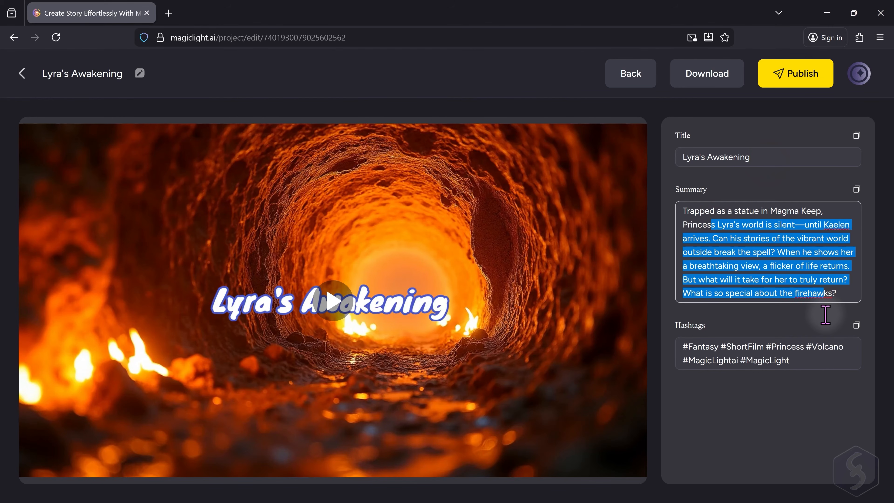
left_click(701, 344)
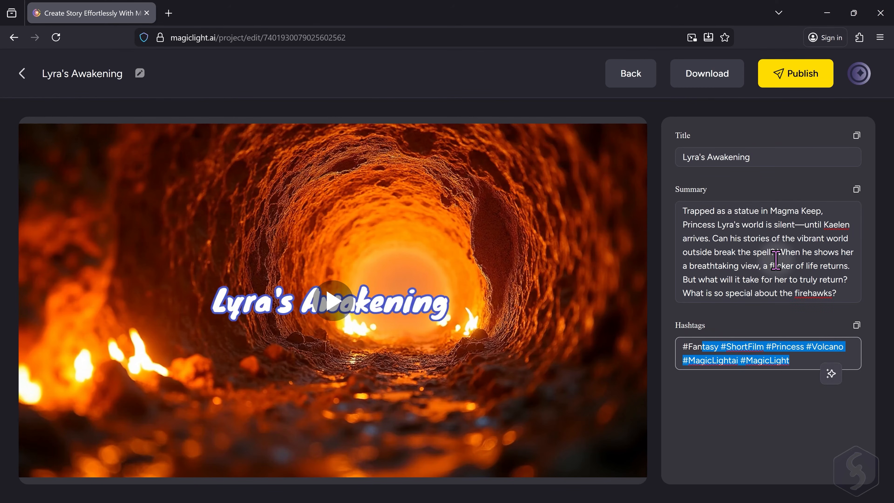
left_click(621, 245)
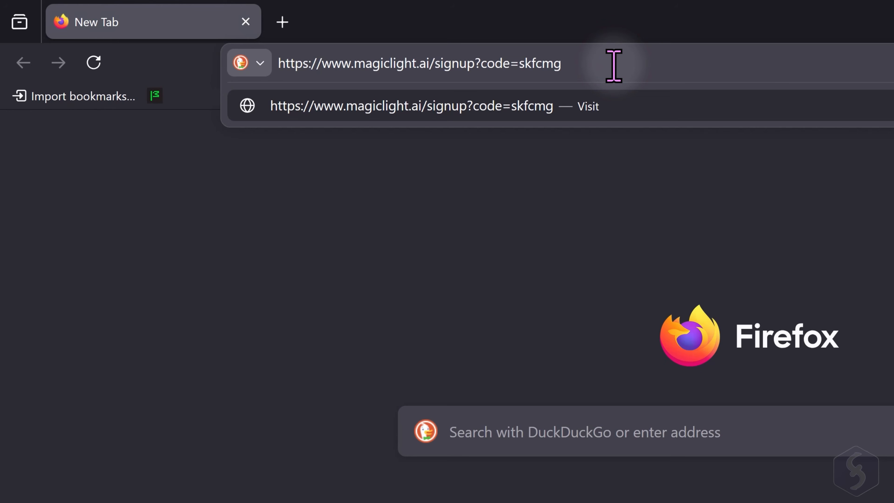
Load the MagicLight sign-up page in Firefox, and view the Skills Factory channel's links and contact information on YouTube
key("Return")
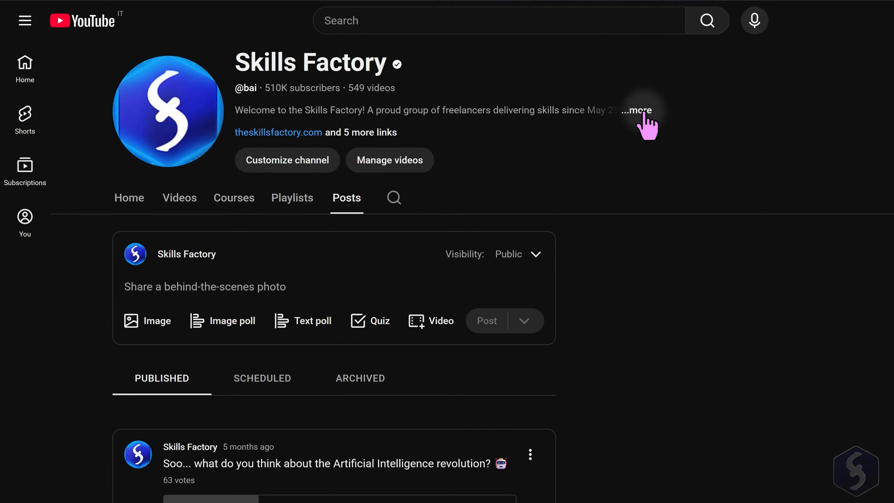
left_click(643, 111)
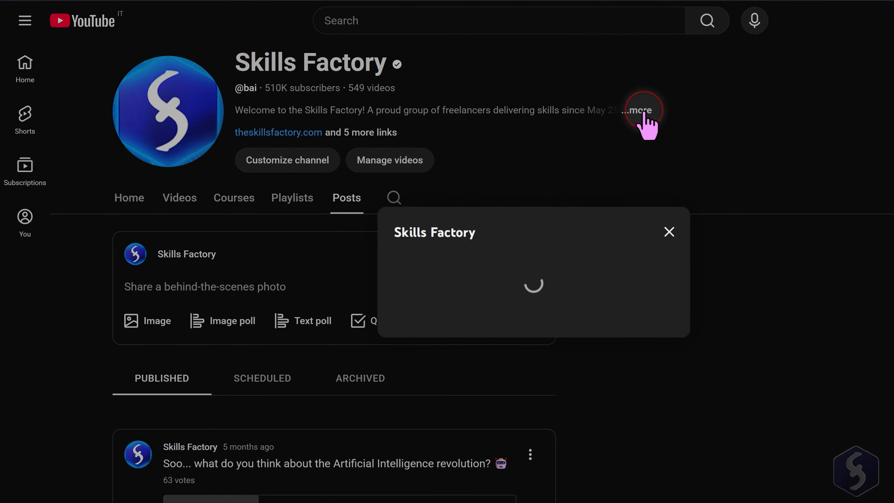
scroll(531, 241, "down", 10)
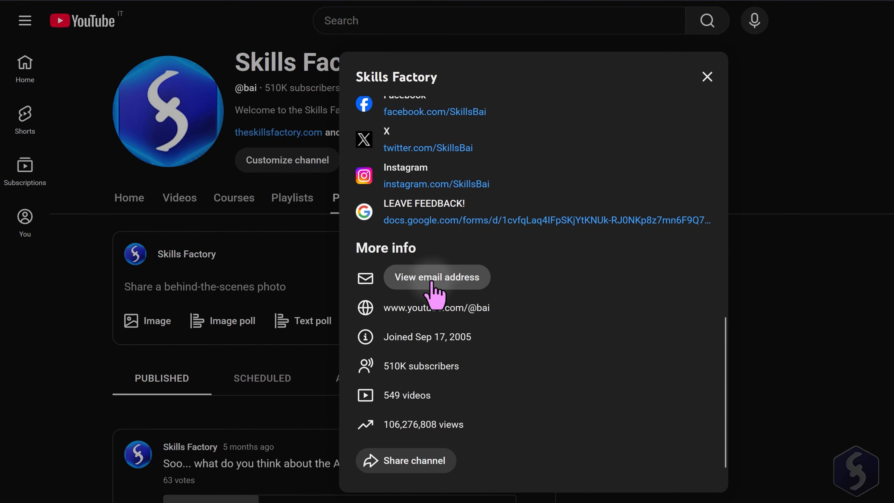